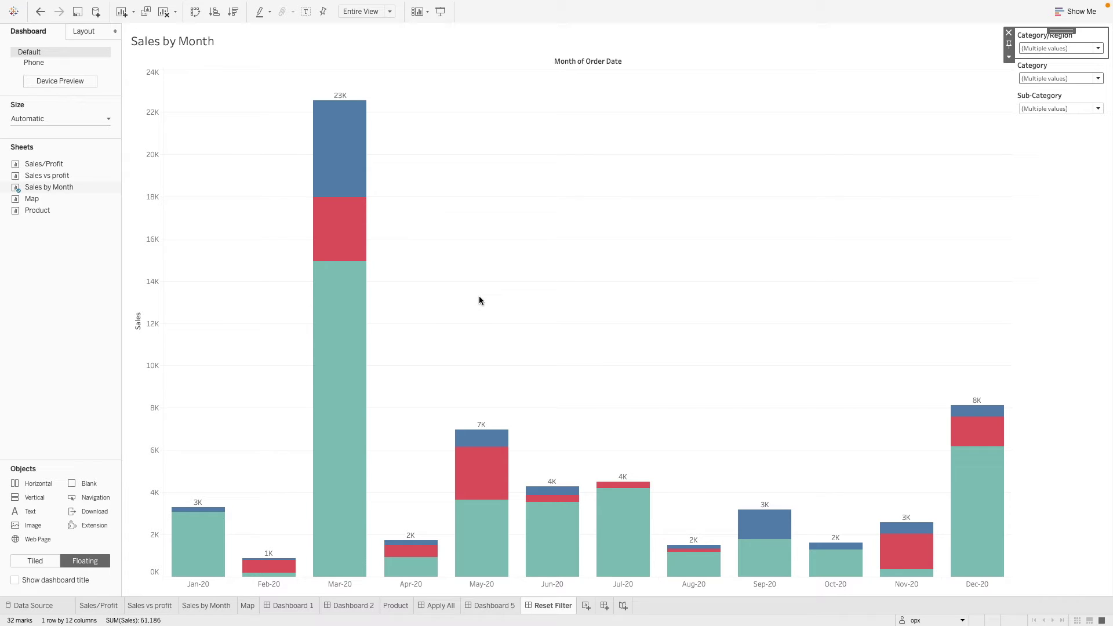
# Step: Check the Category/Region values and set the Sub-Category filter to (All)
pyautogui.click(1023, 49)
pyautogui.click(998, 61)
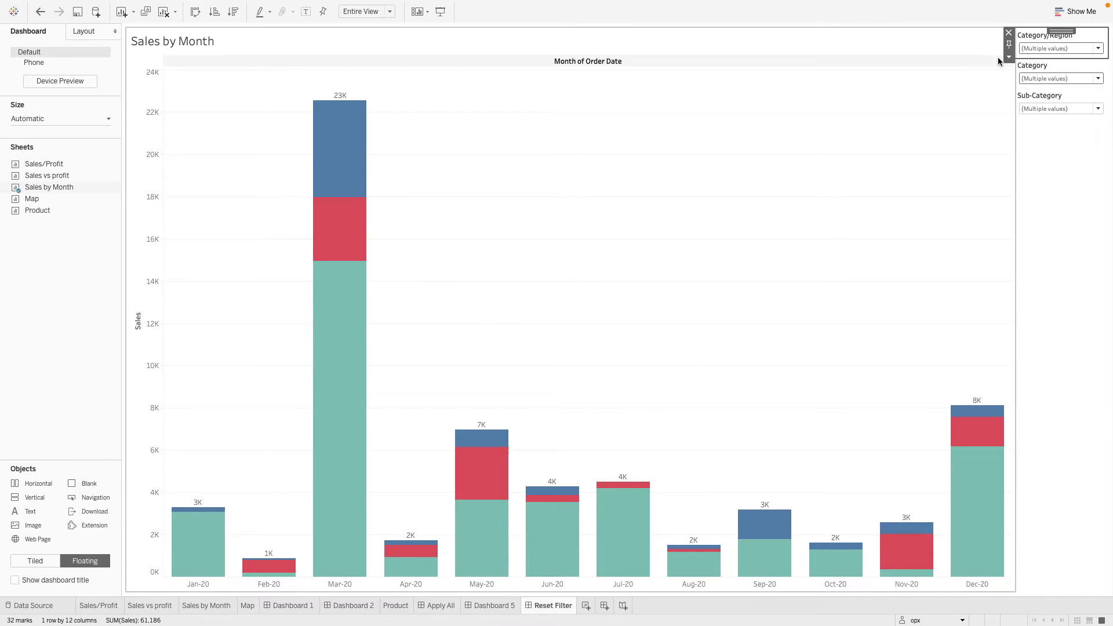
pyautogui.click(1044, 79)
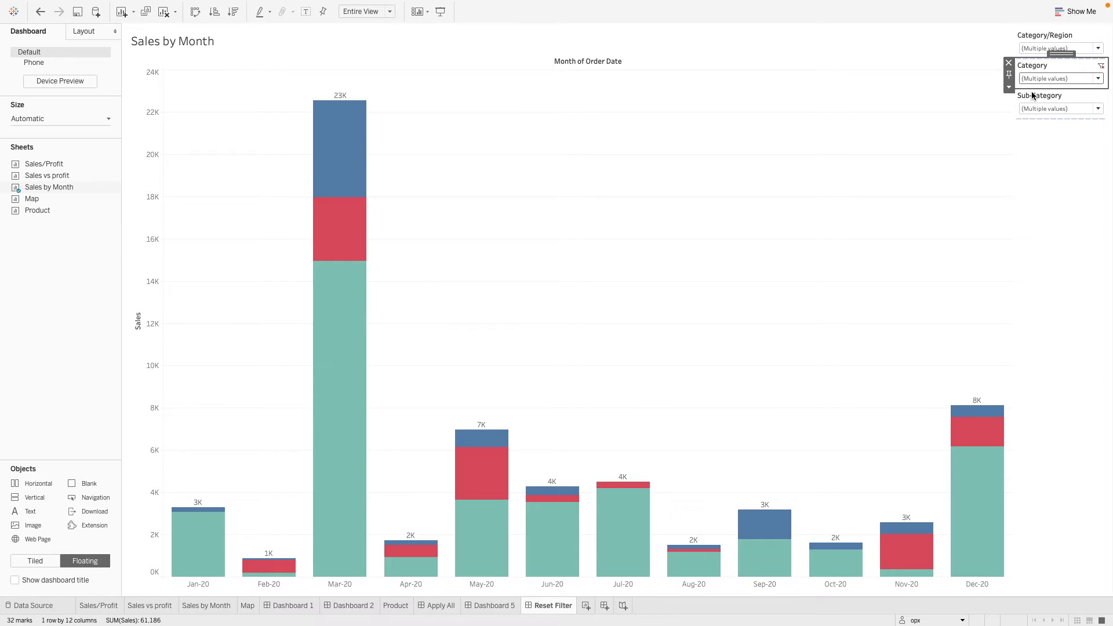
pyautogui.click(1037, 109)
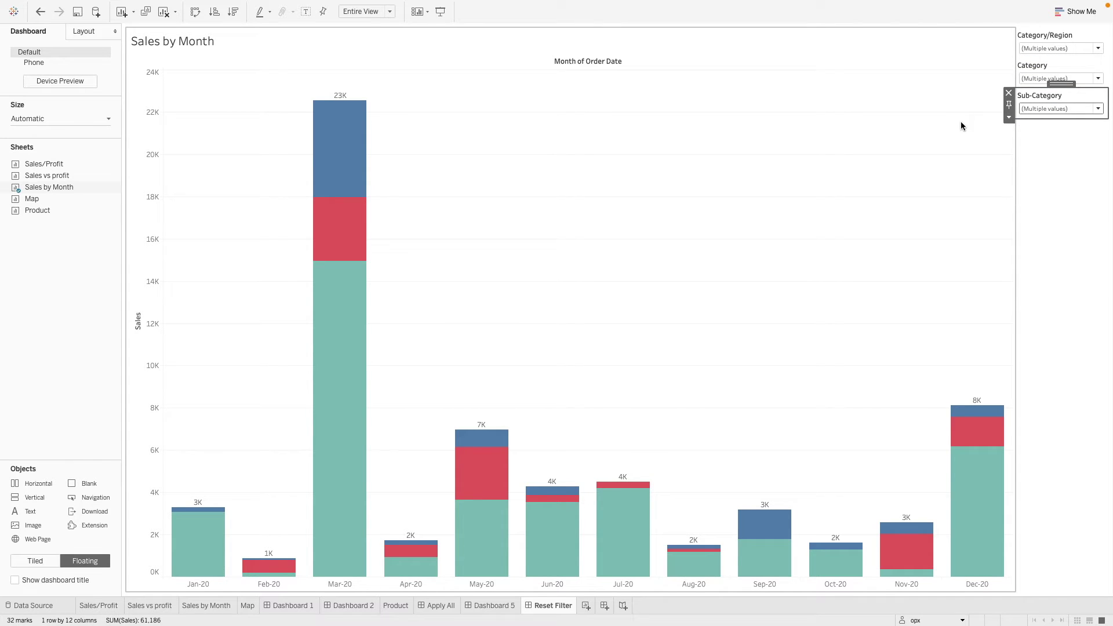
pyautogui.click(1075, 109)
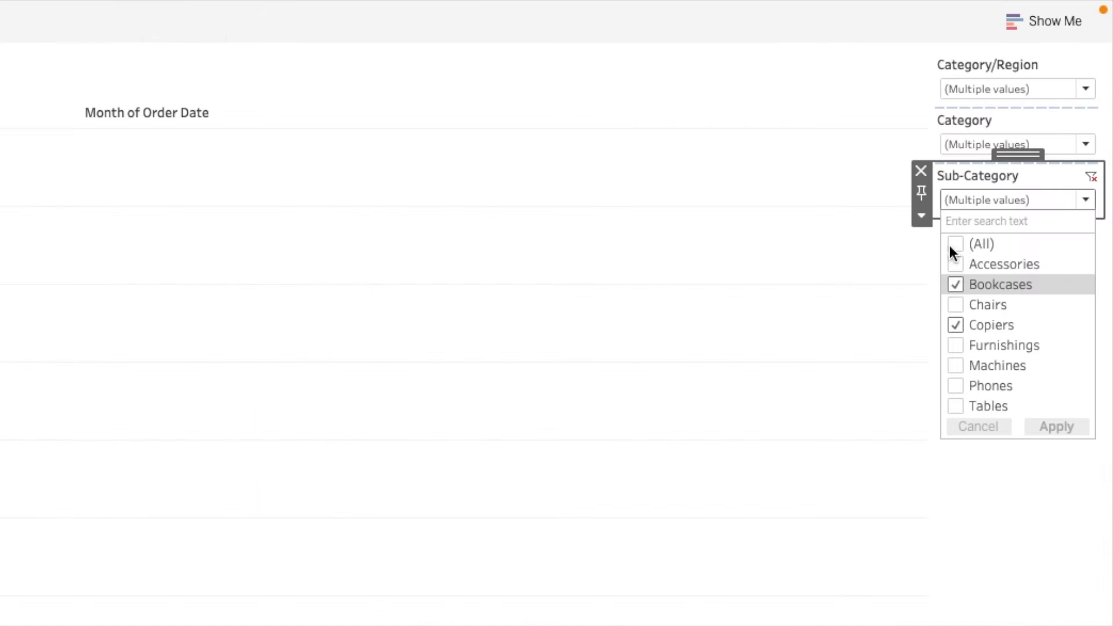
pyautogui.click(1027, 133)
pyautogui.click(1073, 426)
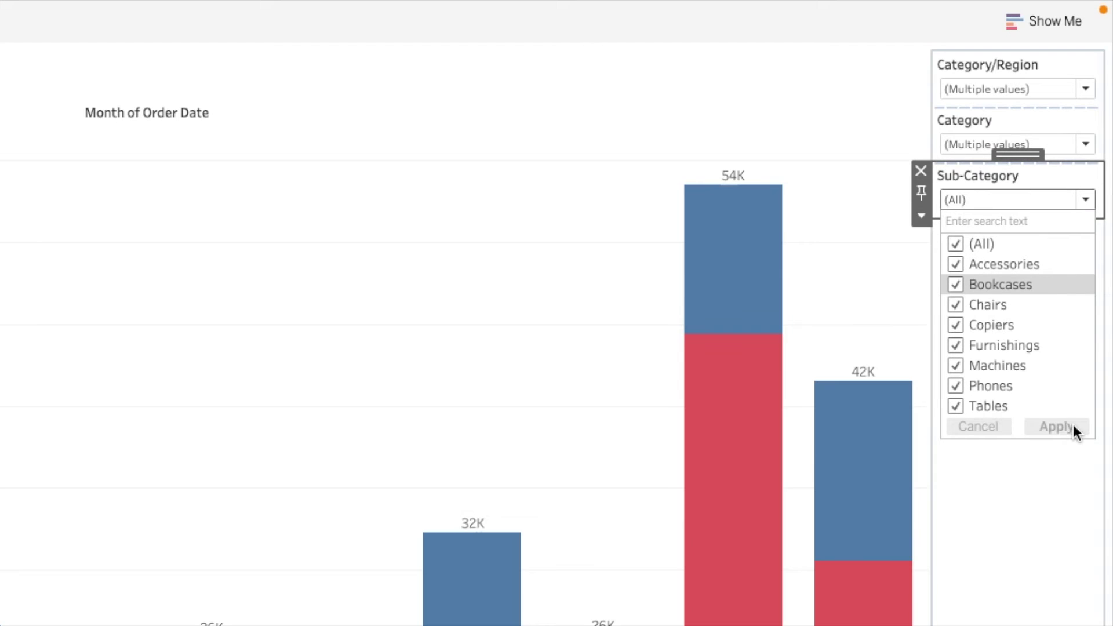
# Step: Show all values in the Category and Category/Region filters, then undo the filter resets
pyautogui.click(1064, 121)
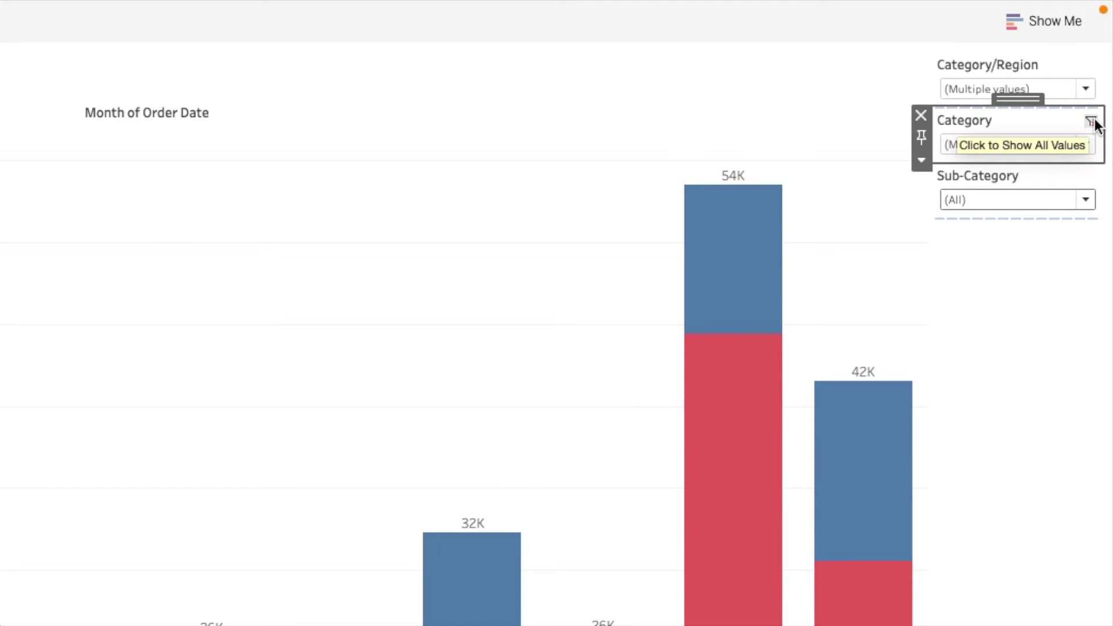
pyautogui.click(1092, 122)
pyautogui.click(1103, 36)
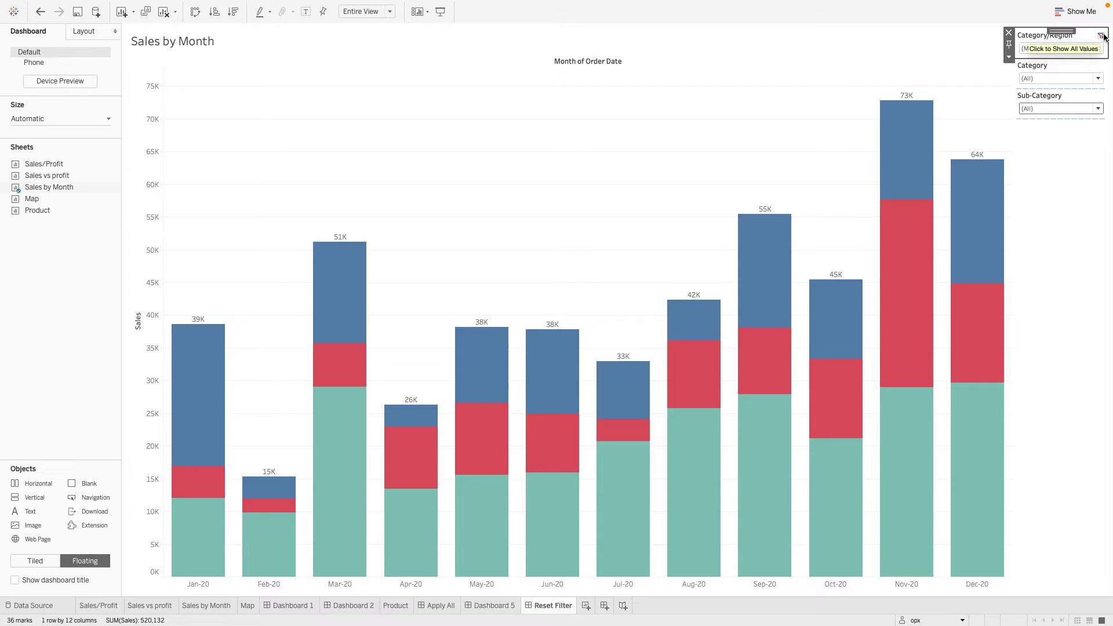
pyautogui.click(1103, 36)
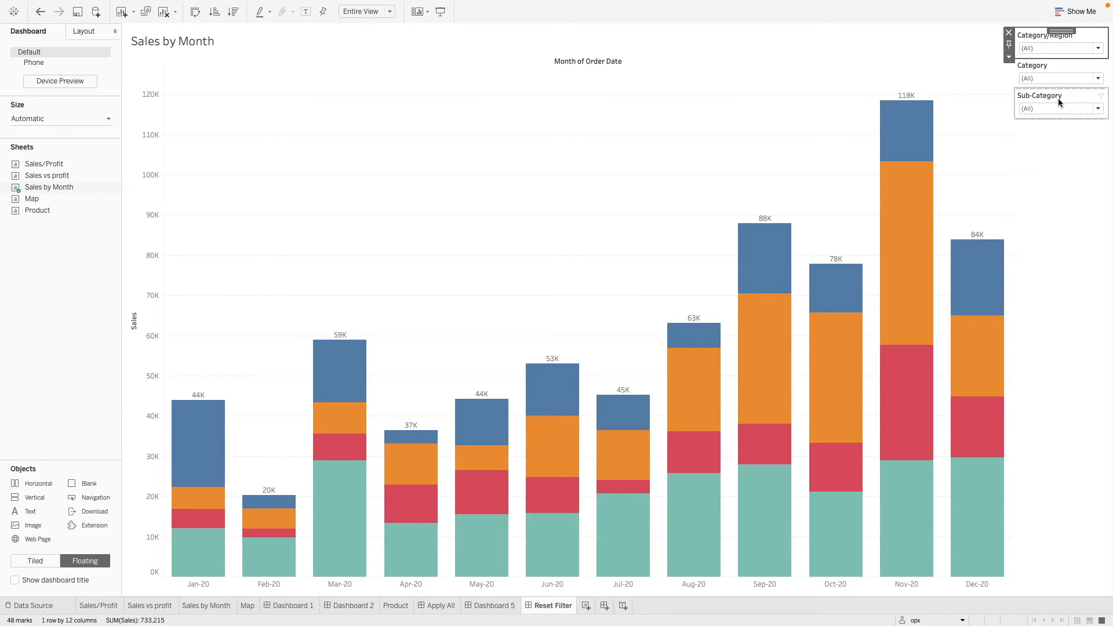
pyautogui.hotkey('ctrl', 'z')
pyautogui.hotkey('ctrl', 'z')
pyautogui.hotkey('ctrl', 'z')
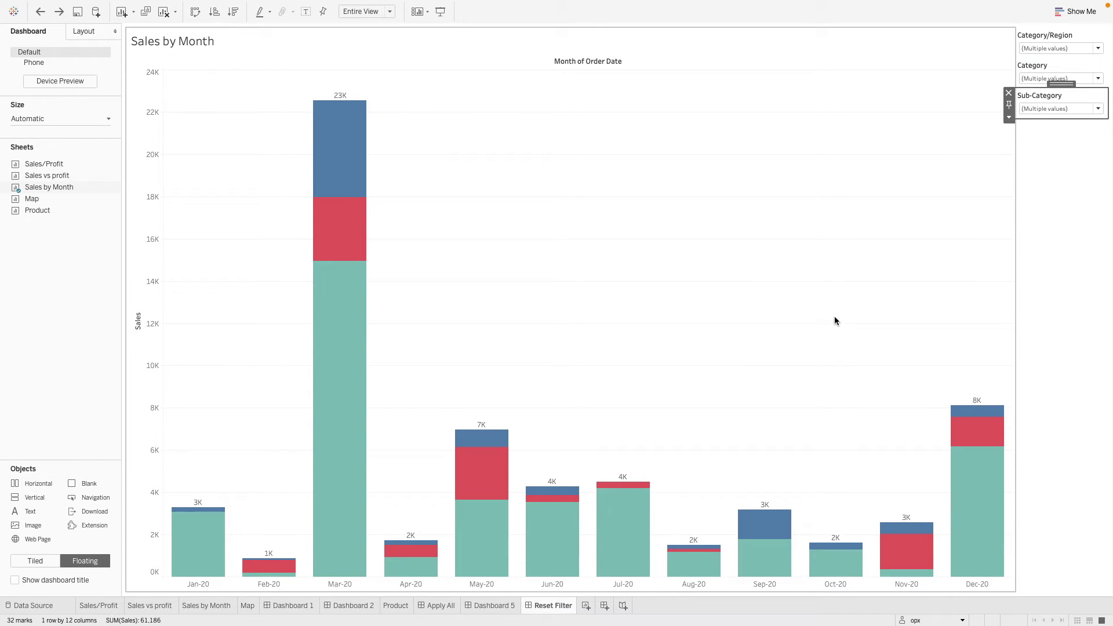
# Step: Create a new worksheet with the ad-hoc calculation avg(0) on Rows
pyautogui.click(589, 608)
pyautogui.doubleClick(346, 52)
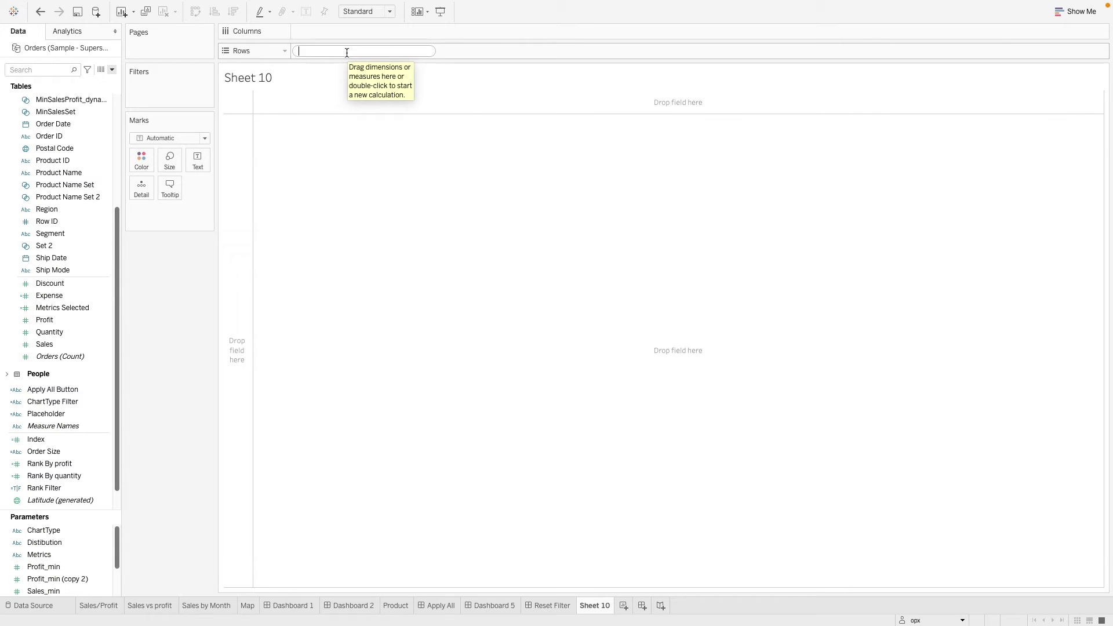
pyautogui.write('avg()')
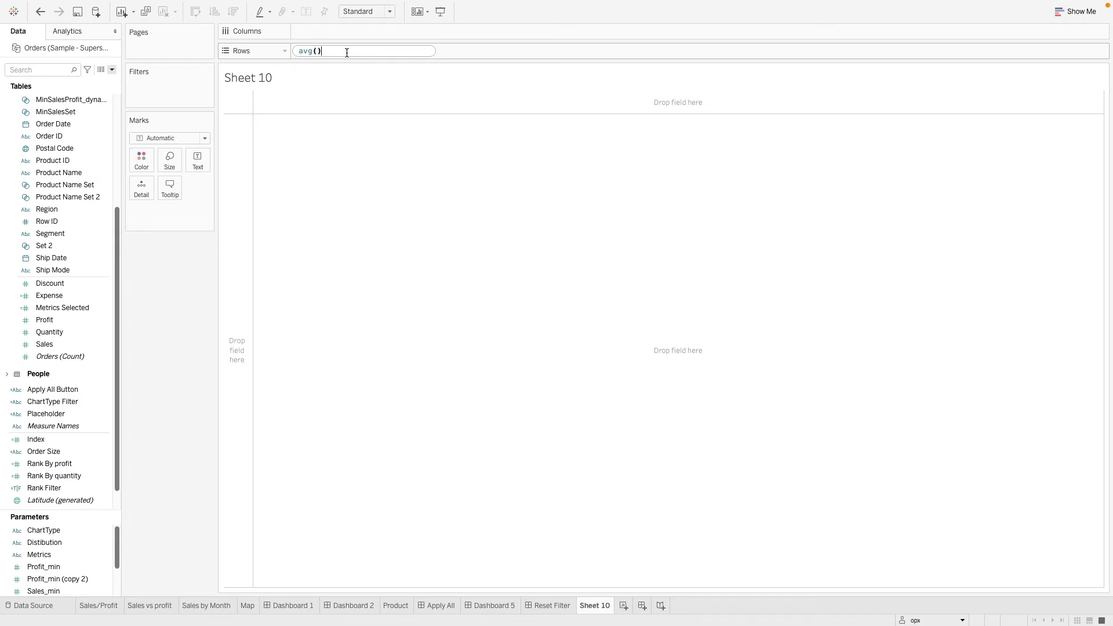
pyautogui.press('BackSpace')
pyautogui.write('0)')
pyautogui.press('Return')
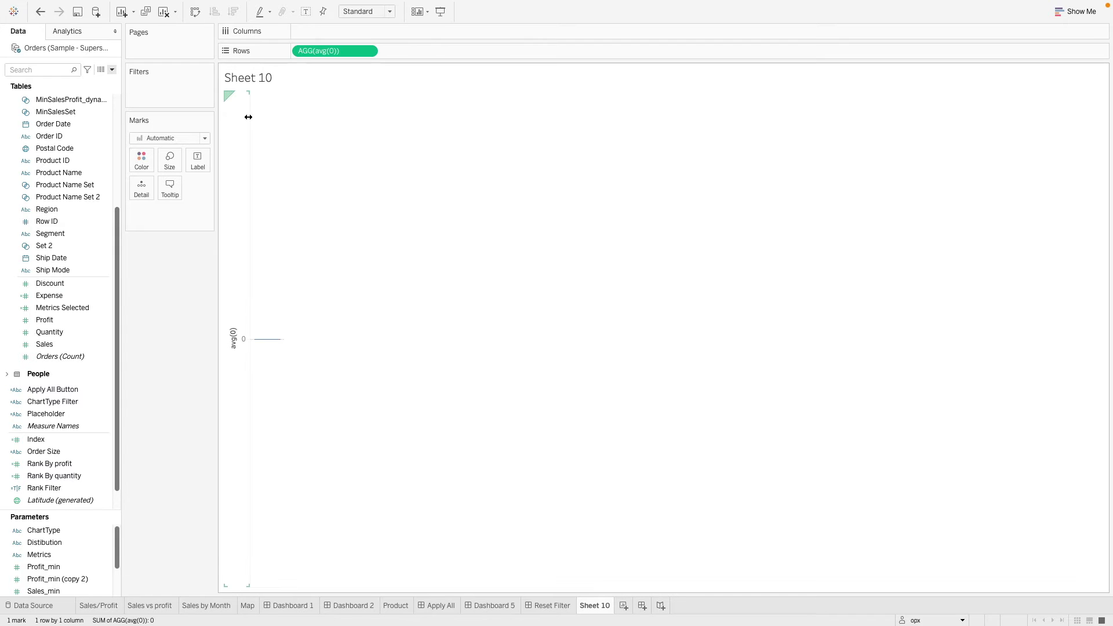
# Step: Draw the mark as a Shape using the refresh-arrows icon from the Custom palette
pyautogui.click(200, 138)
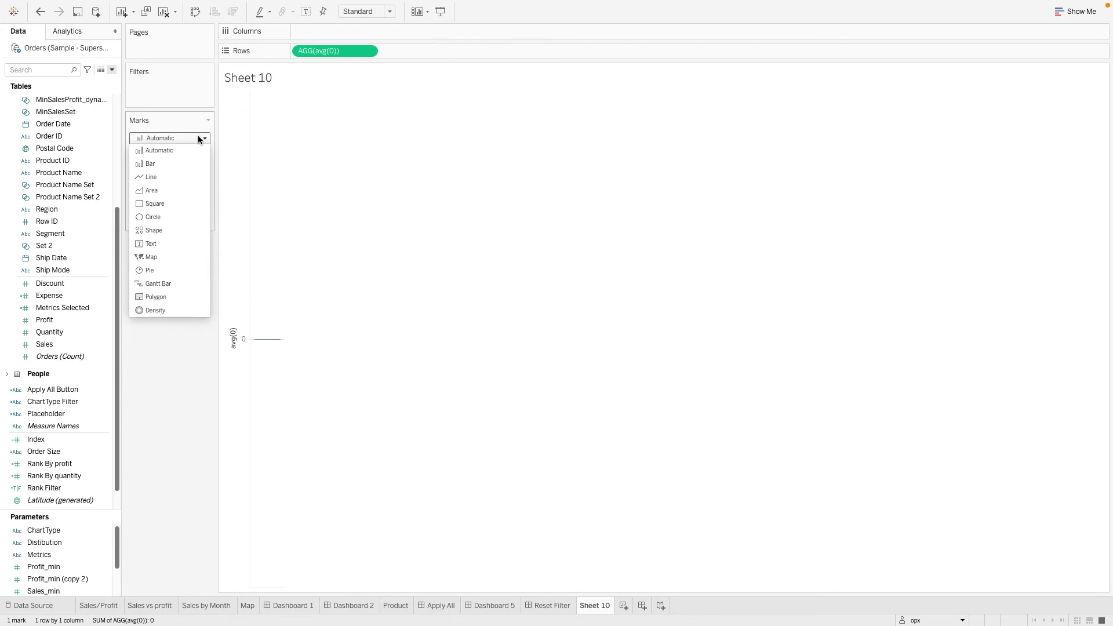
pyautogui.click(163, 226)
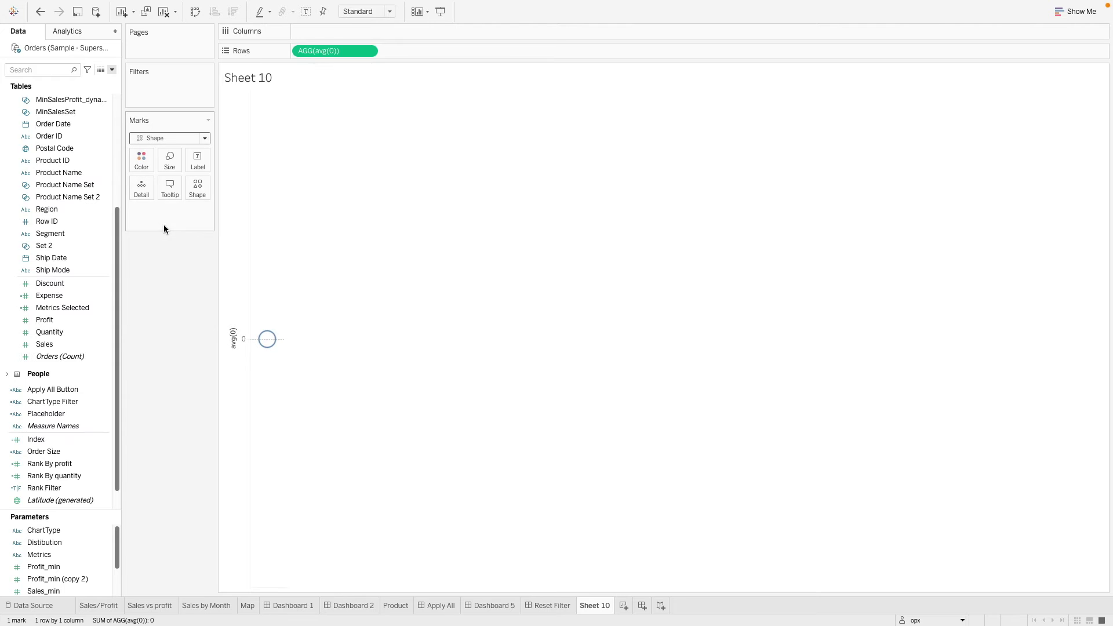
pyautogui.click(198, 193)
pyautogui.click(220, 269)
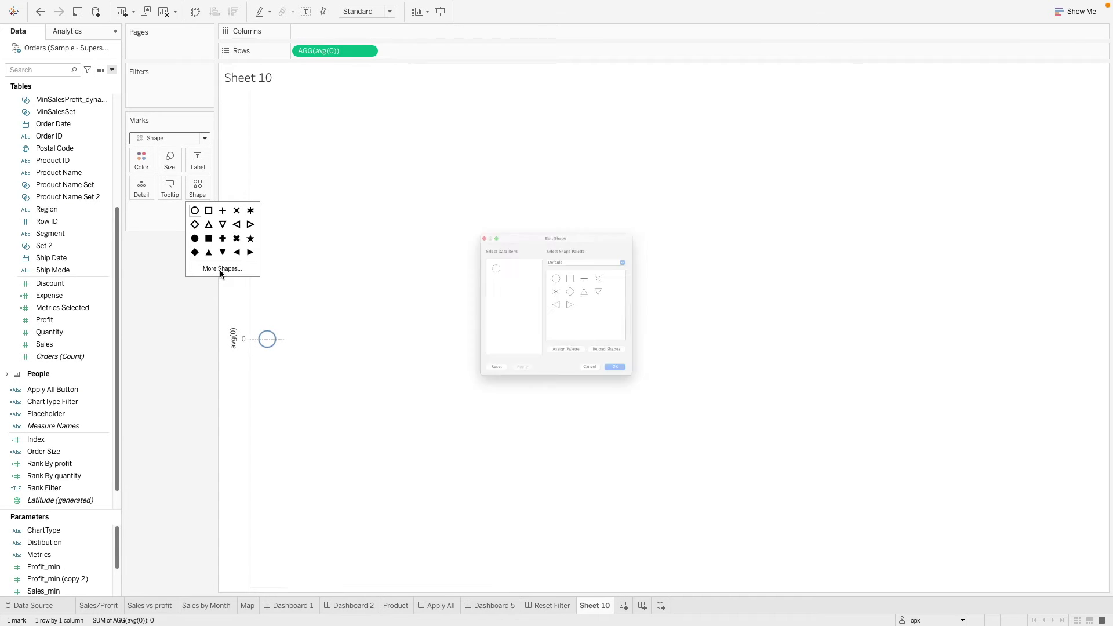
pyautogui.click(661, 225)
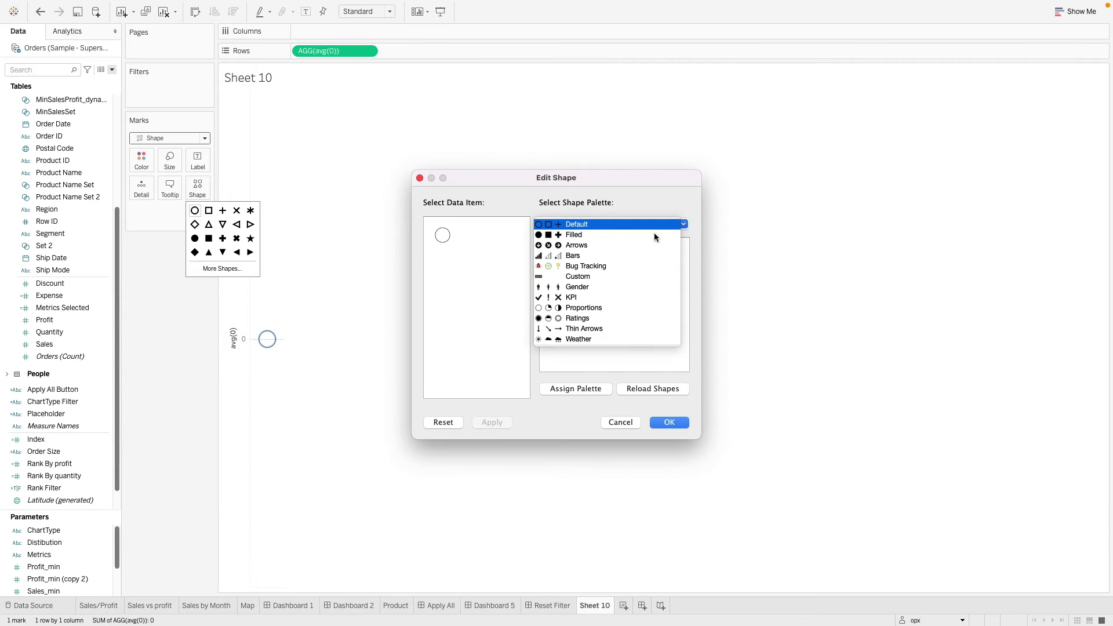
pyautogui.click(623, 276)
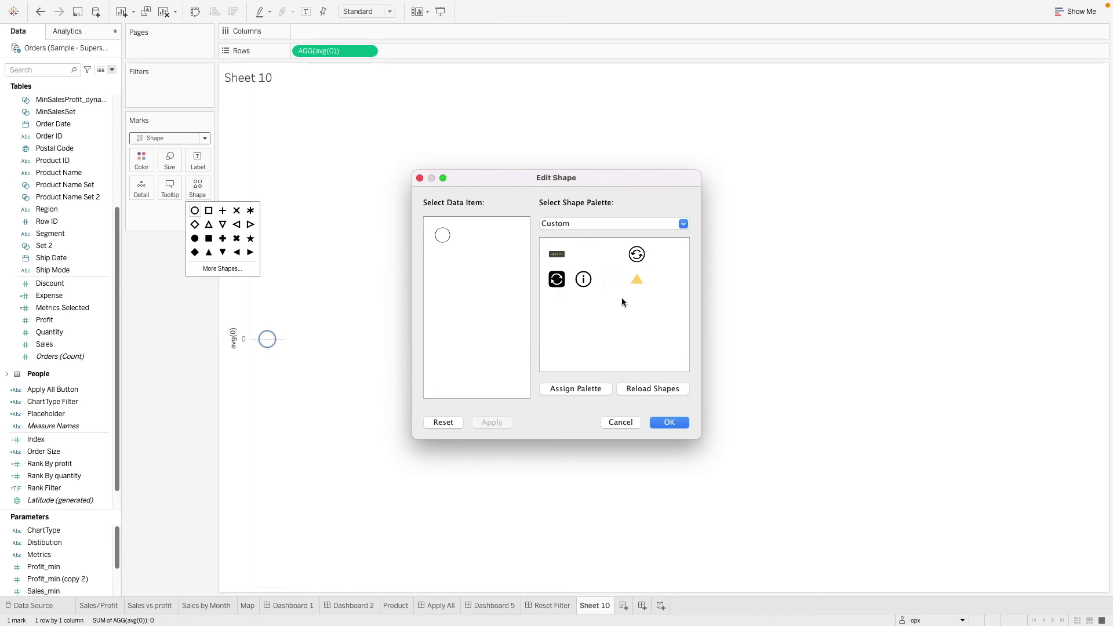
pyautogui.click(556, 282)
pyautogui.click(660, 423)
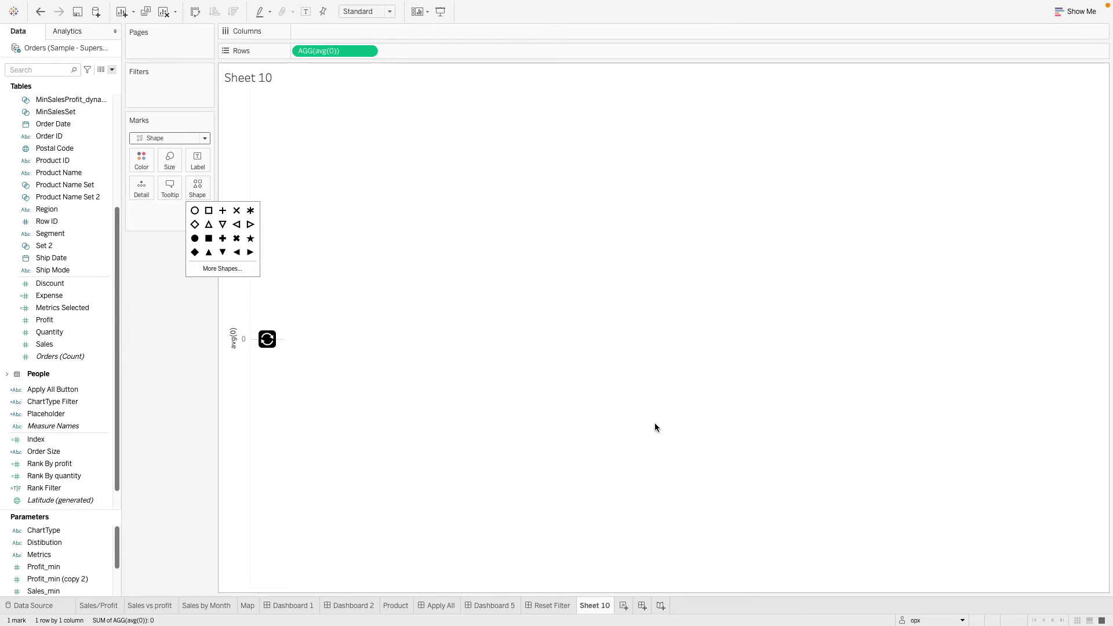
pyautogui.click(224, 373)
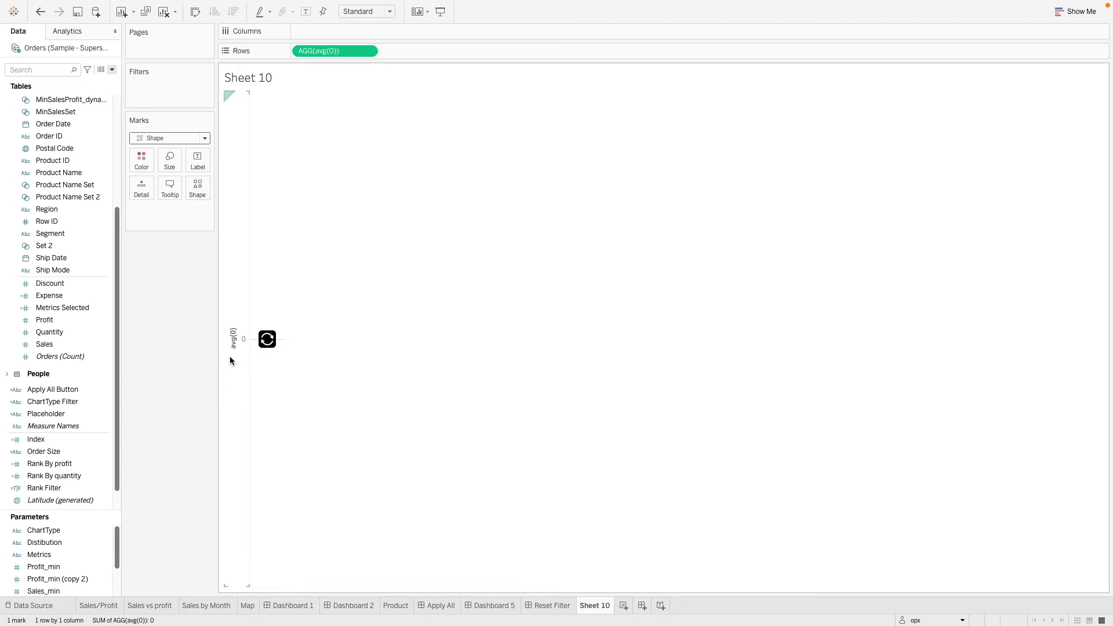
# Step: Remove the zero line from the sheet's line formatting
pyautogui.rightClick(277, 286)
pyautogui.click(293, 318)
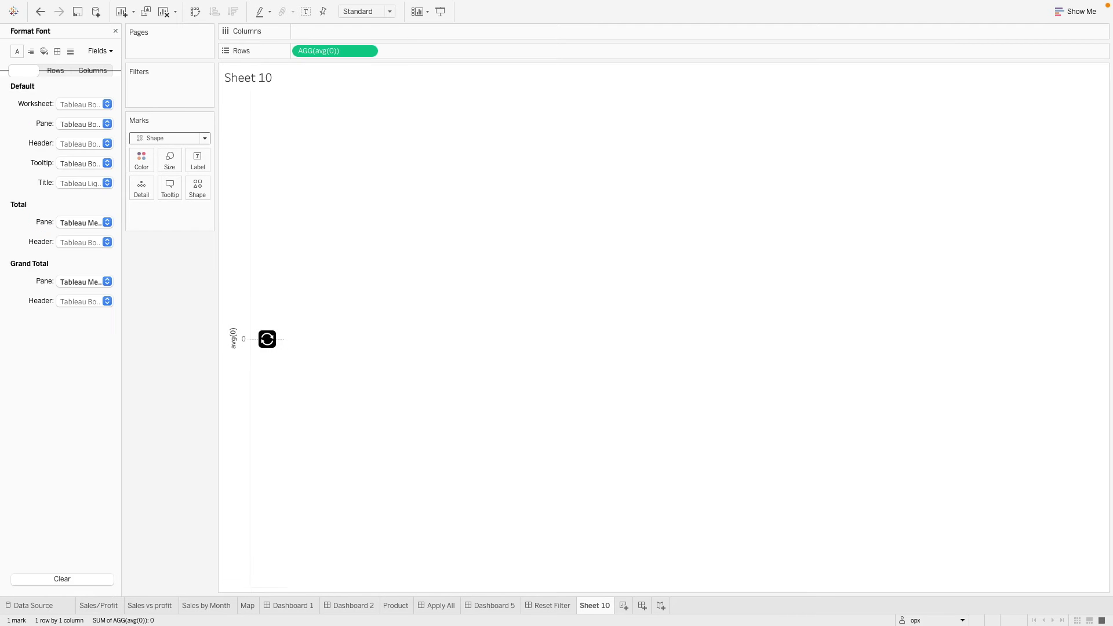
pyautogui.click(70, 52)
pyautogui.click(85, 209)
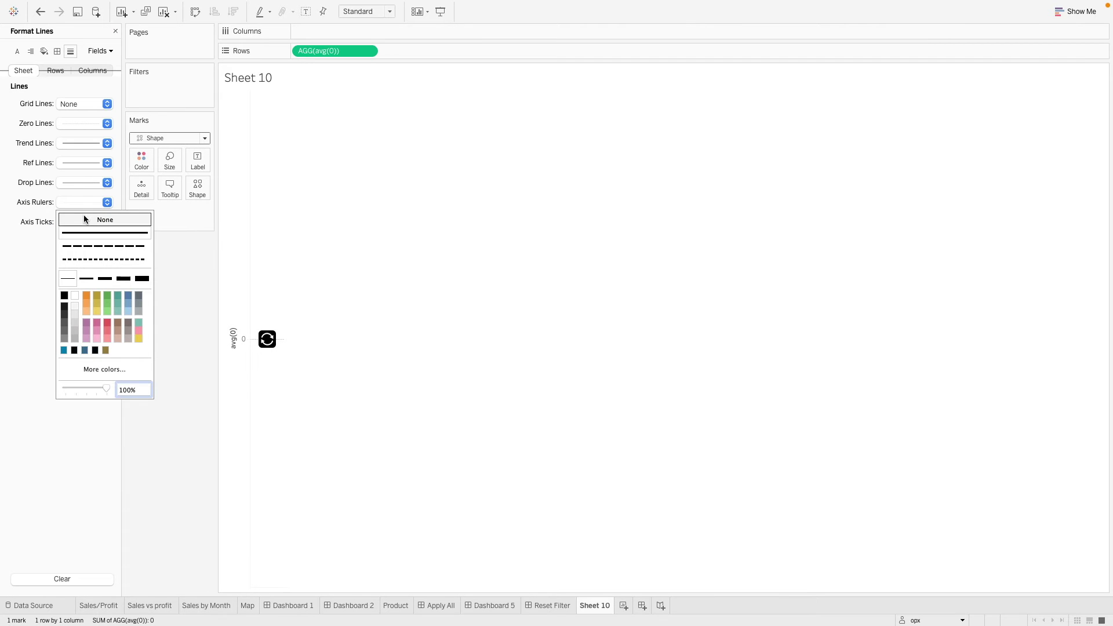
pyautogui.click(71, 123)
pyautogui.click(81, 141)
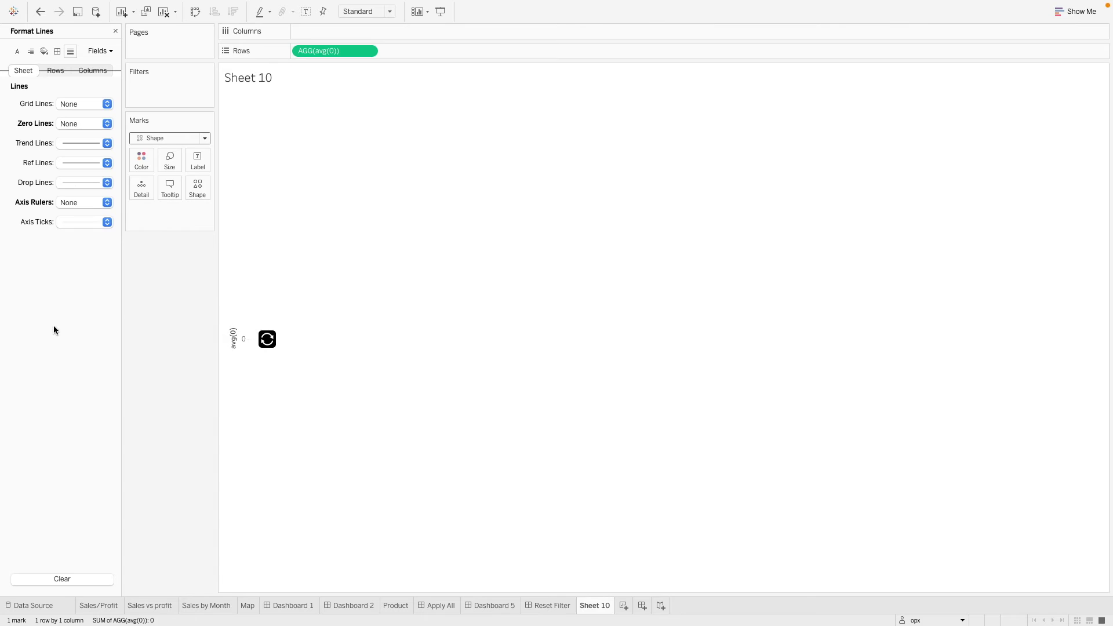
# Step: Hide the axis header and switch to the ResetFilter worksheet
pyautogui.rightClick(233, 335)
pyautogui.click(255, 399)
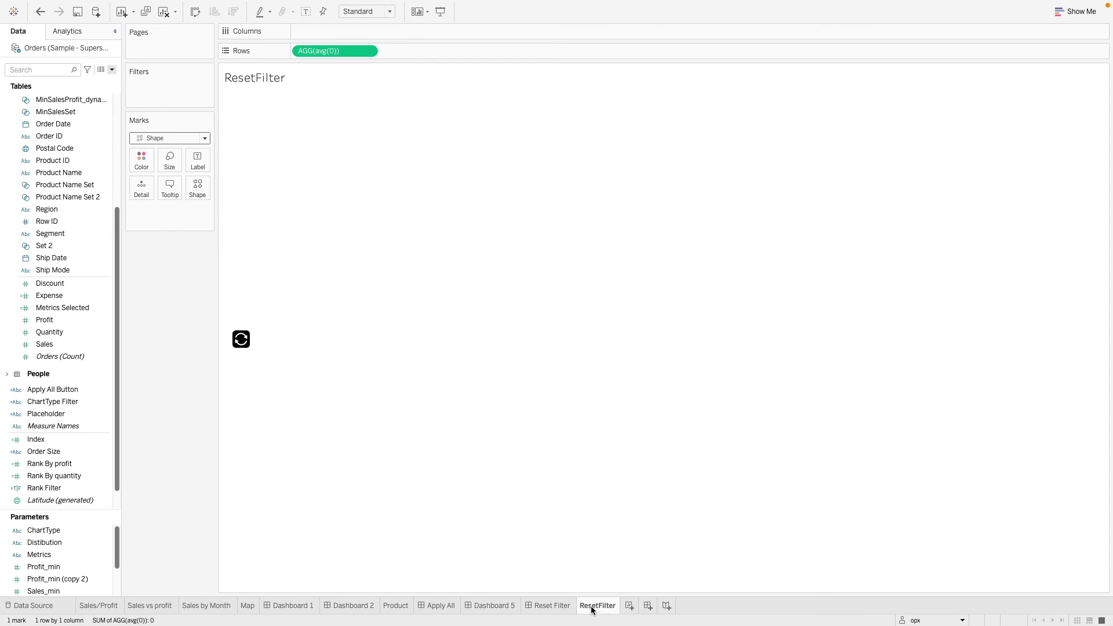
pyautogui.click(555, 606)
pyautogui.click(594, 608)
# Step: Place the ResetFilter sheet below the Sub-Category filter on Reset Filter and hide its title
pyautogui.click(552, 606)
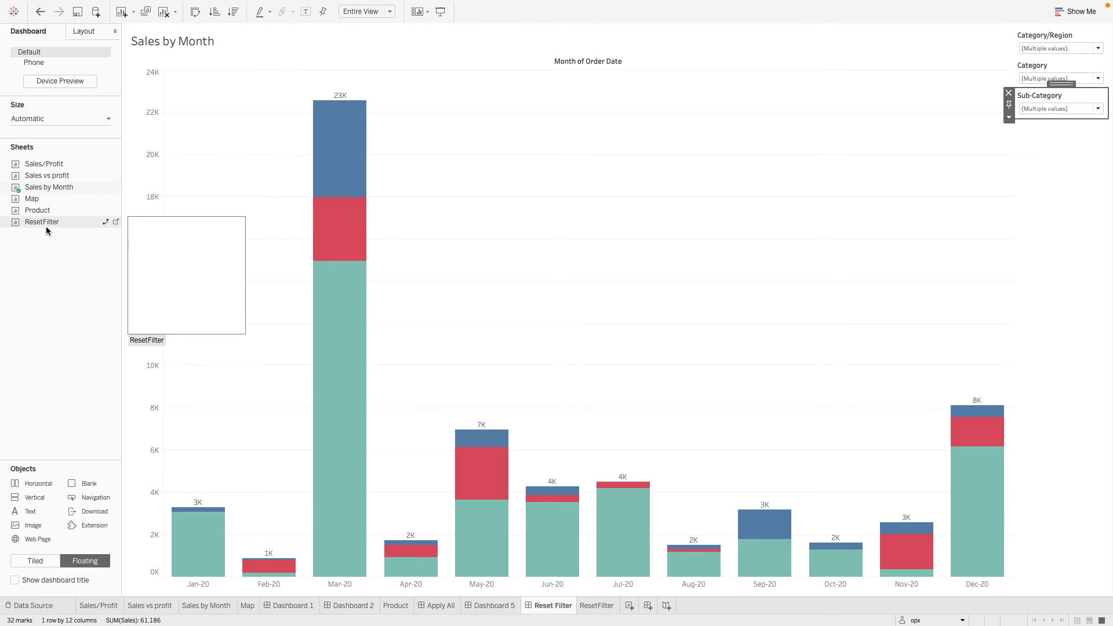
pyautogui.moveTo(43, 224); pyautogui.dragTo(1017, 124)
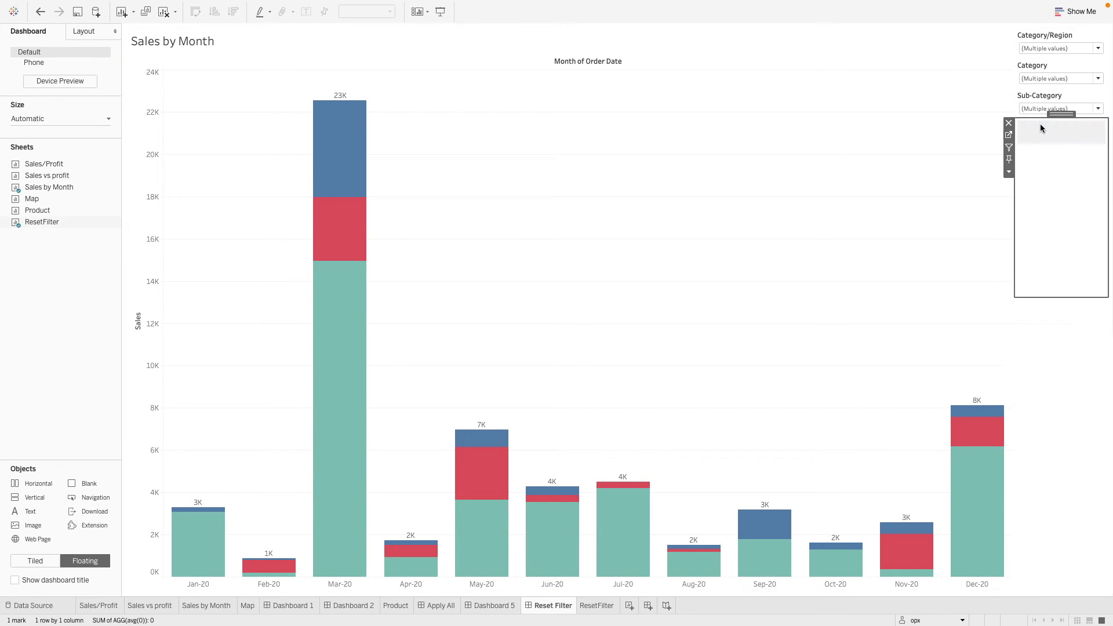
pyautogui.rightClick(1045, 134)
pyautogui.click(1054, 162)
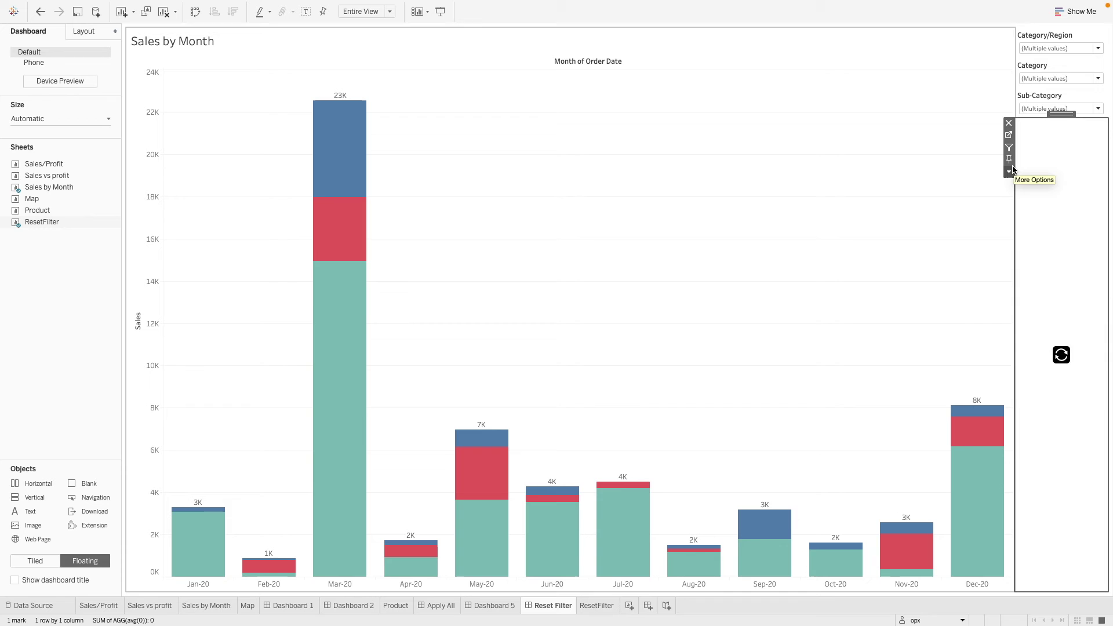
# Step: Set the ResetFilter zone's height to 50 pixels
pyautogui.click(1008, 171)
pyautogui.click(1020, 344)
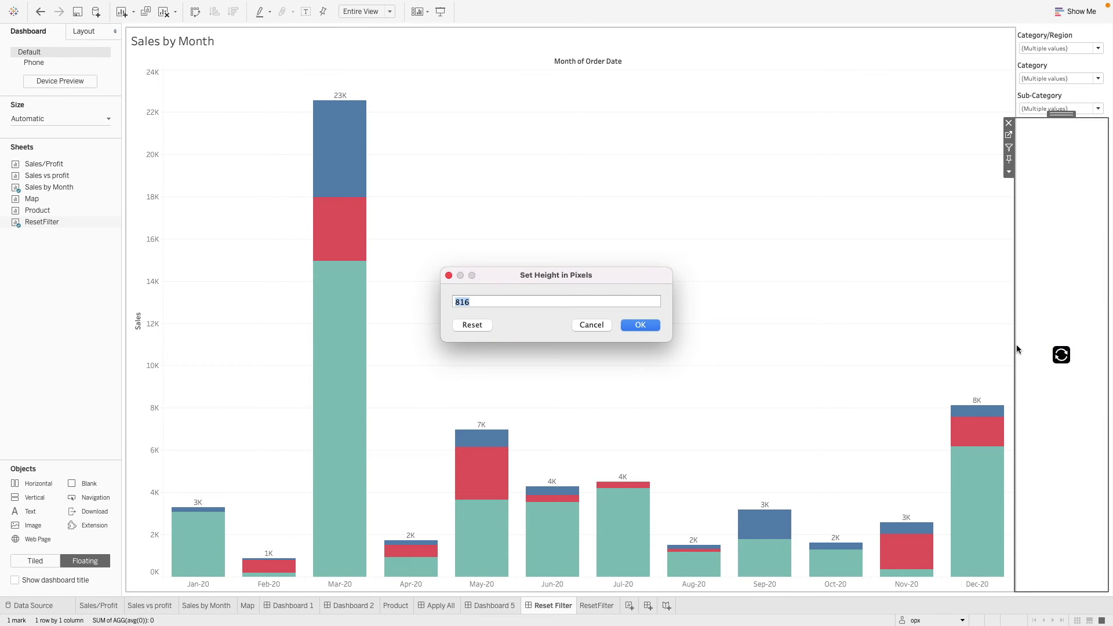
pyautogui.write('50')
pyautogui.press('Return')
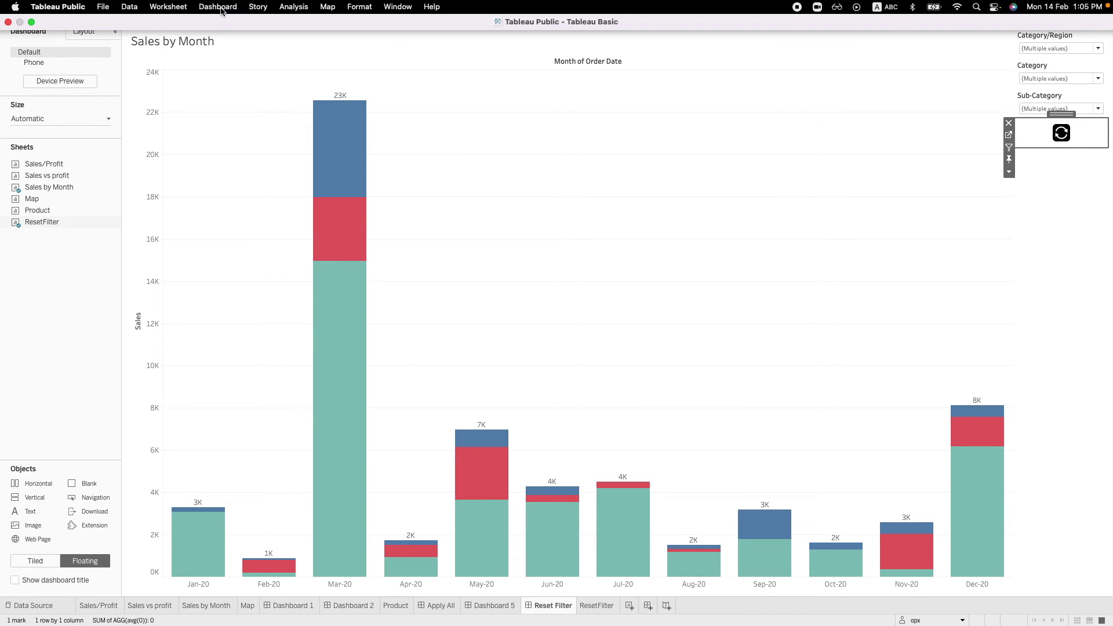
# Step: Add a new filter action from the dashboard's Actions list
pyautogui.click(219, 7)
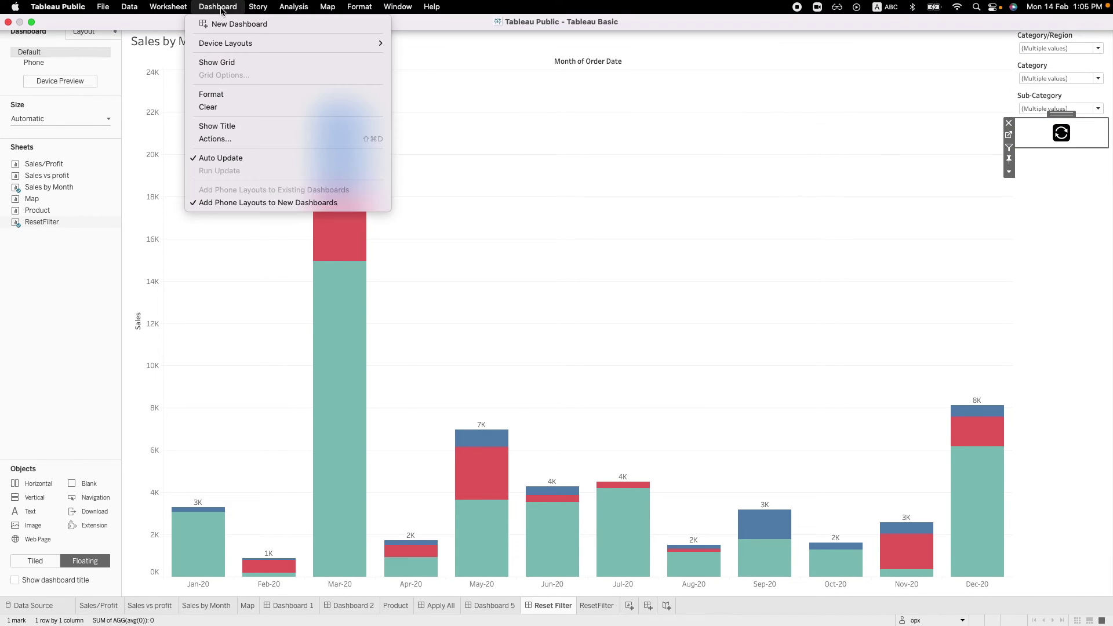
pyautogui.click(249, 139)
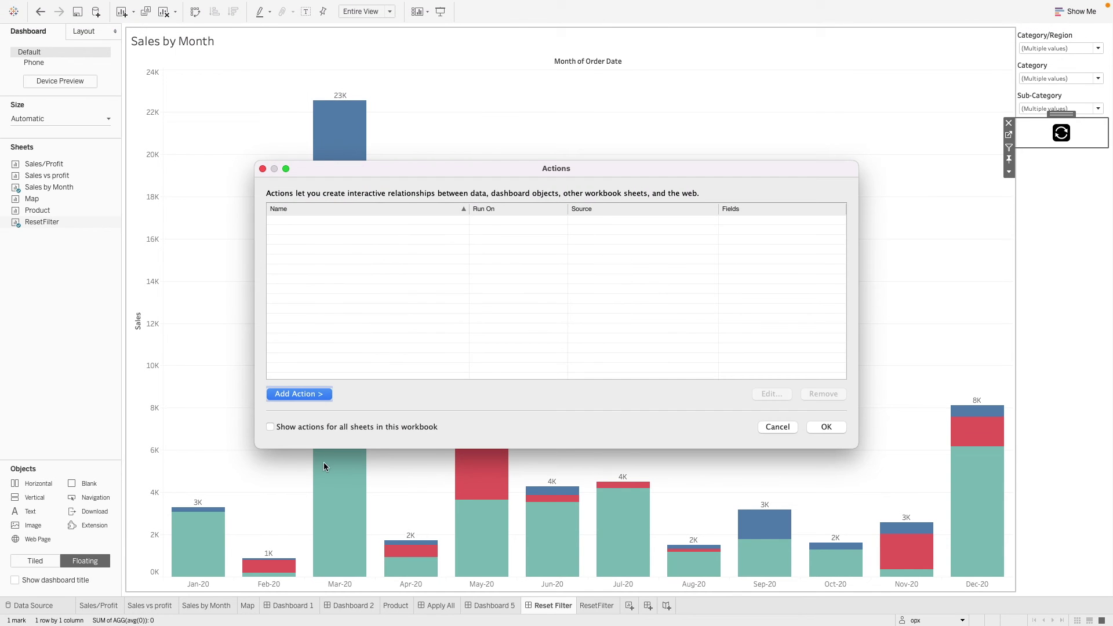
pyautogui.click(322, 397)
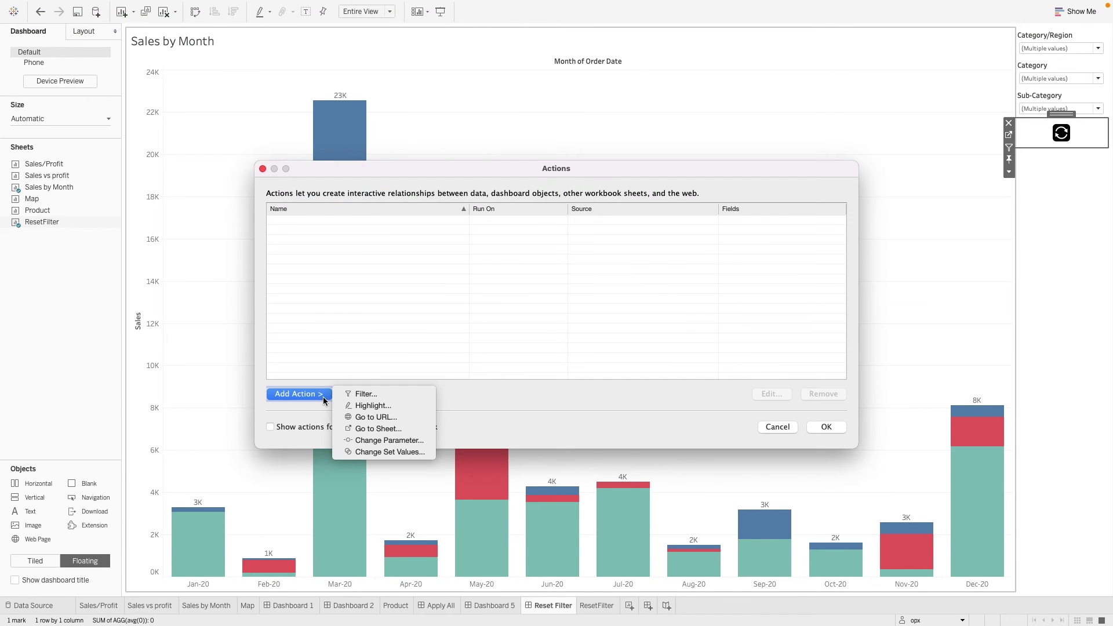
pyautogui.click(369, 396)
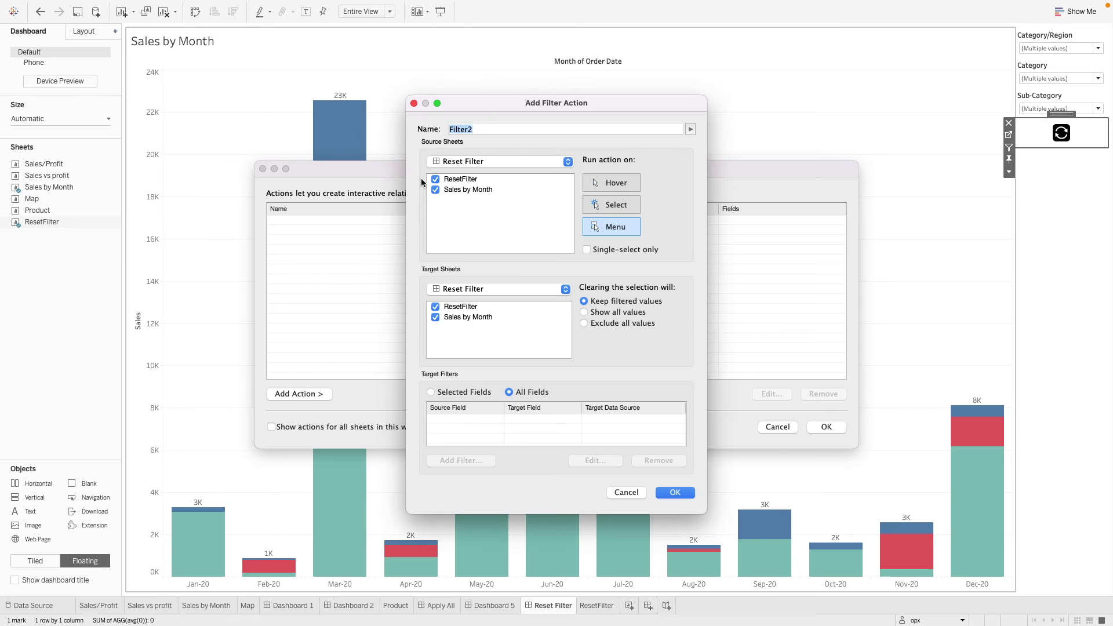
# Step: Use ResetFilter as the only source, Sales by Month as the only target, running on Select
pyautogui.click(446, 180)
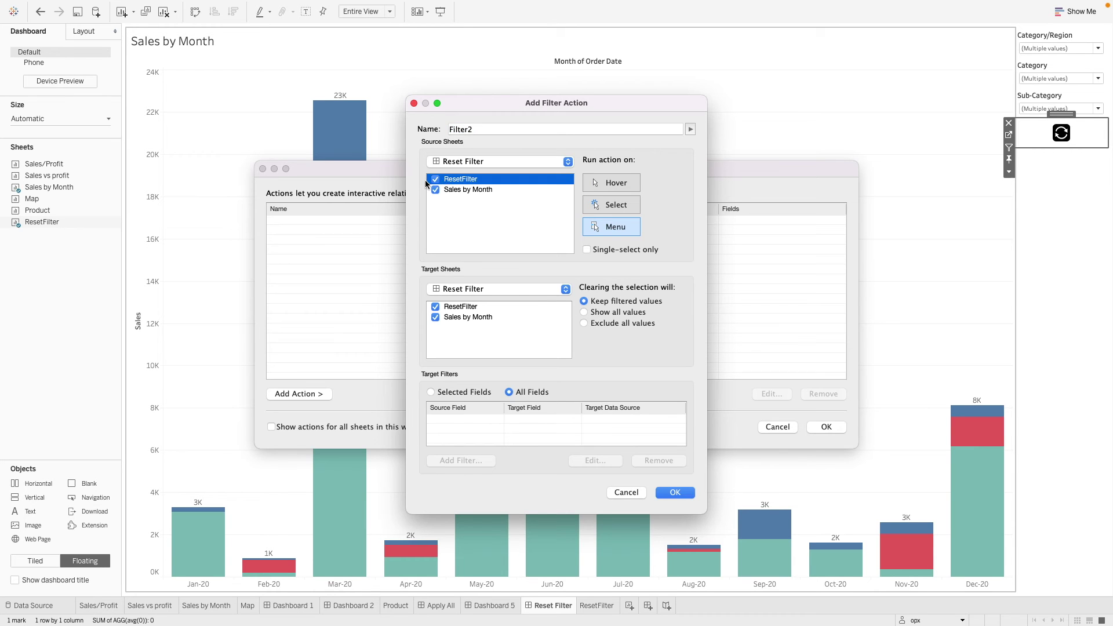
pyautogui.click(435, 190)
pyautogui.click(435, 307)
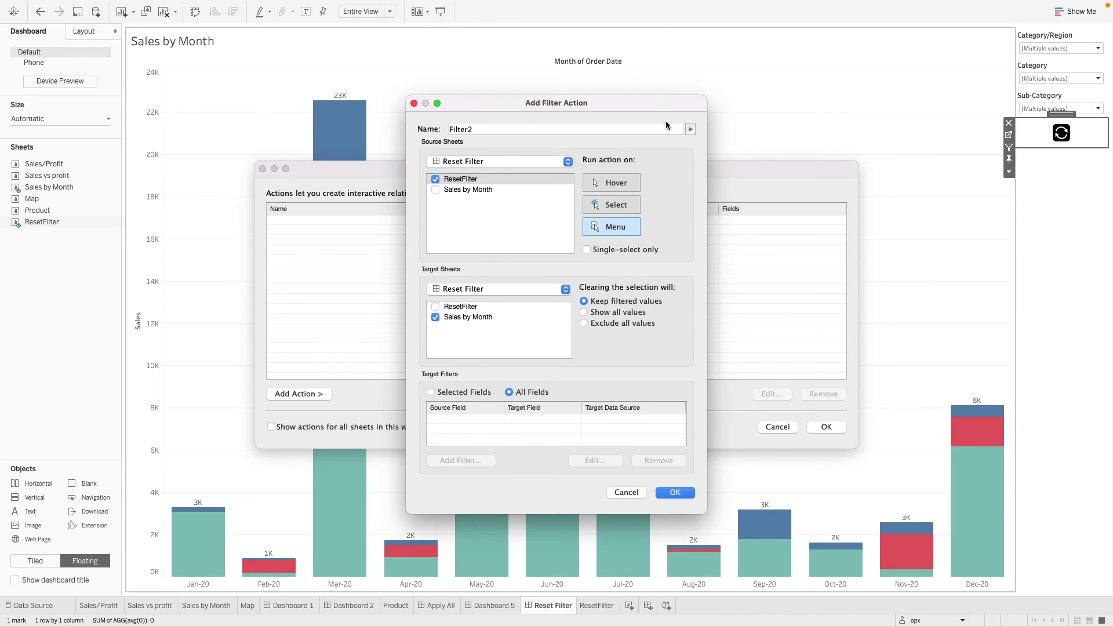
pyautogui.click(619, 204)
# Step: Switch the action to Selected Fields and add Category/Region and Category as target filters
pyautogui.click(432, 392)
pyautogui.click(458, 459)
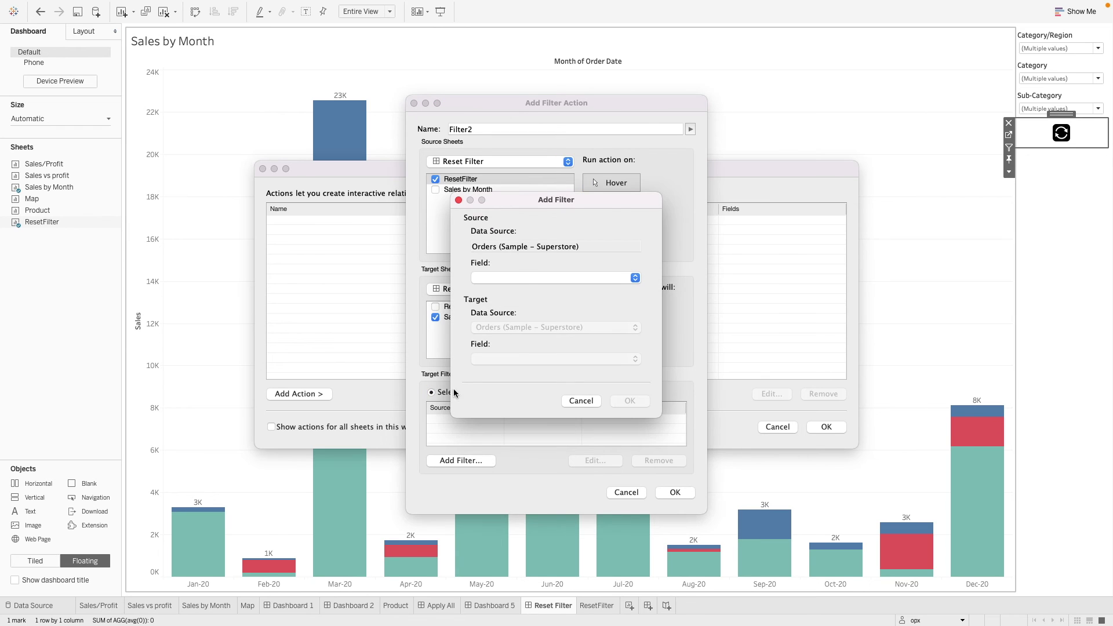
pyautogui.click(522, 279)
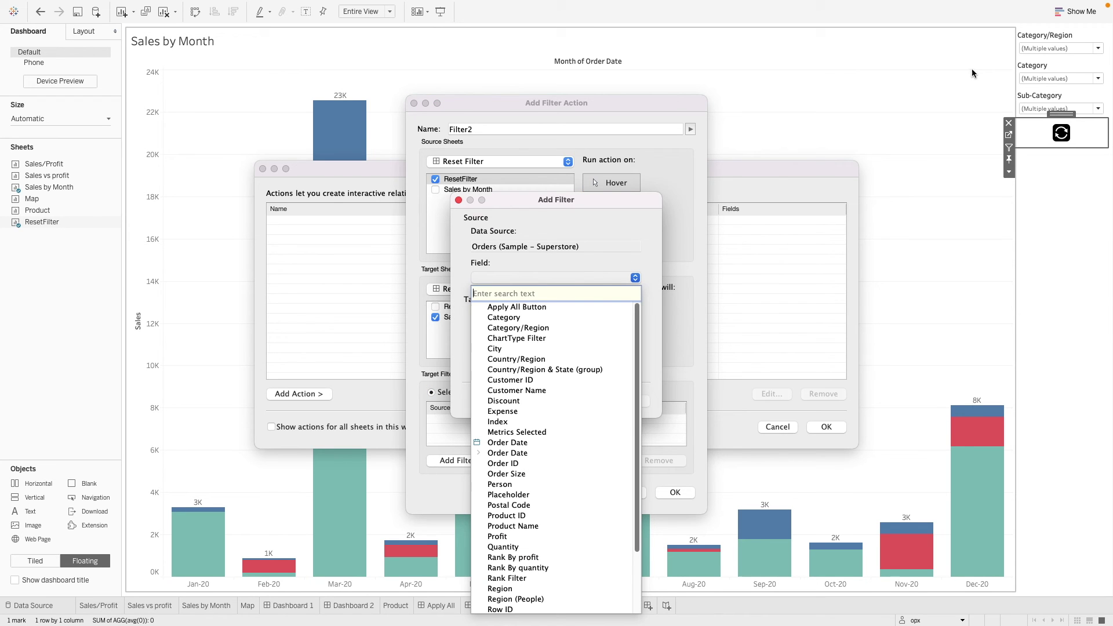
pyautogui.click(548, 328)
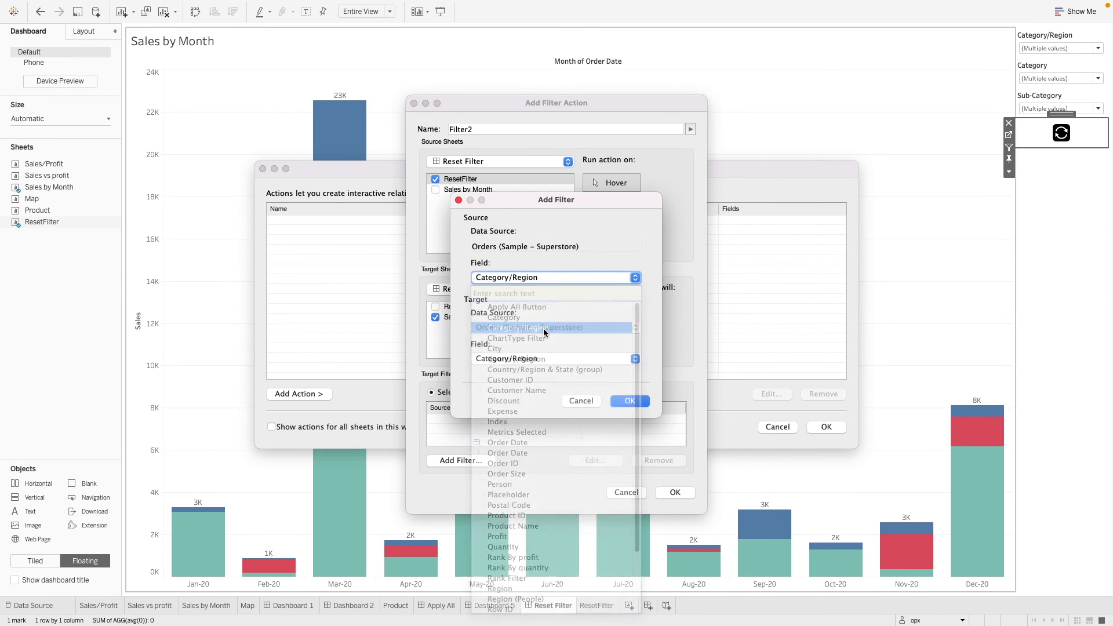
pyautogui.click(628, 399)
pyautogui.click(478, 462)
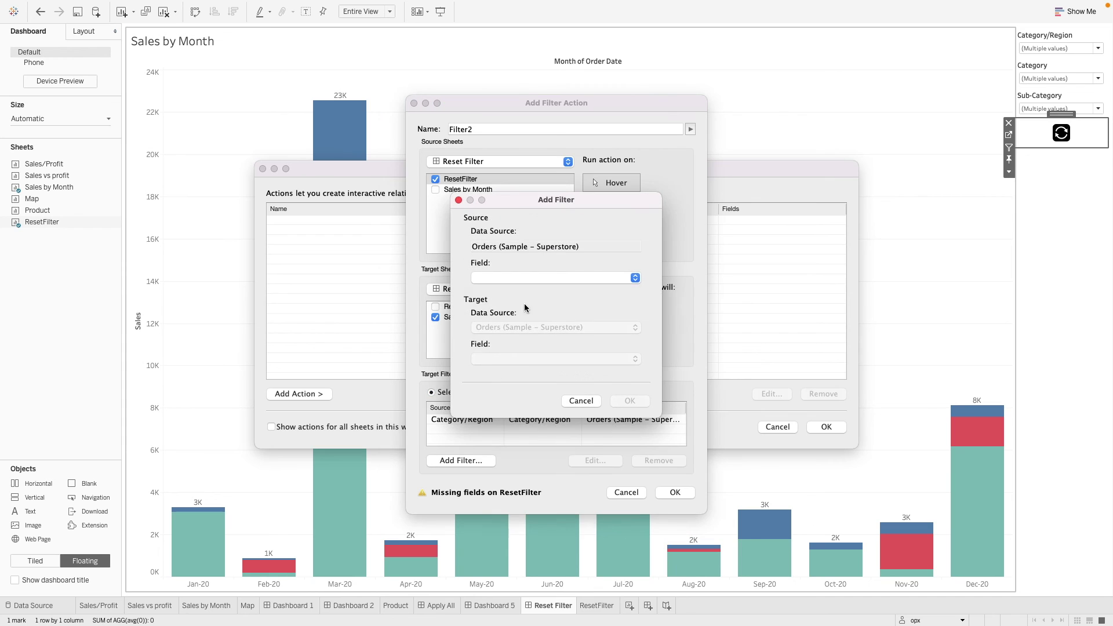
pyautogui.click(527, 277)
pyautogui.click(520, 317)
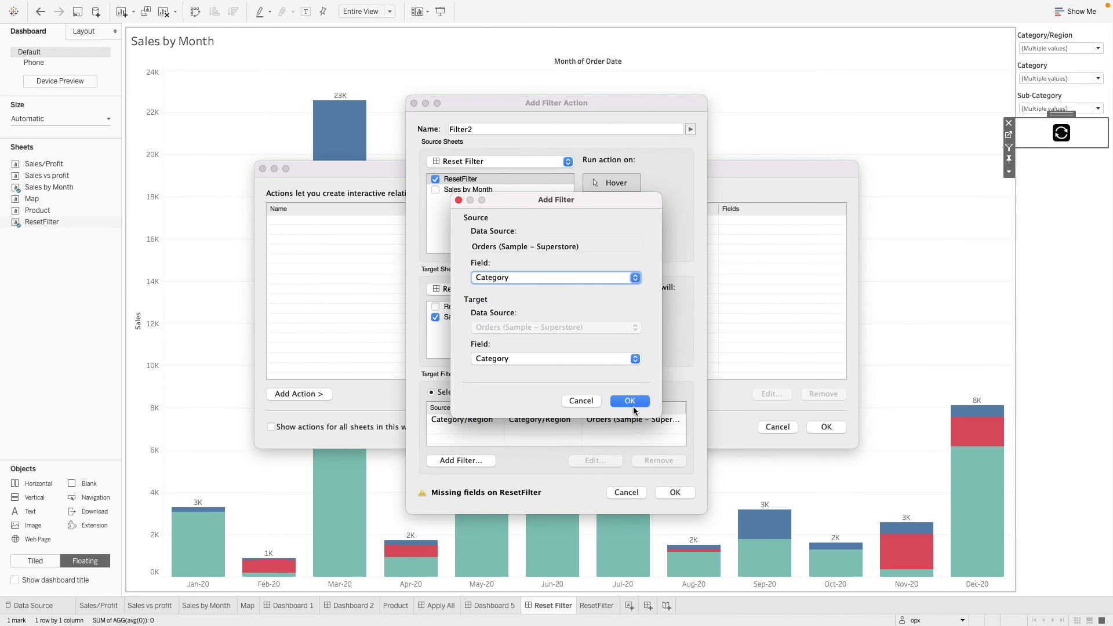
pyautogui.click(629, 399)
# Step: Add Sub-Category as the third target field and save the Filter2 action
pyautogui.click(468, 460)
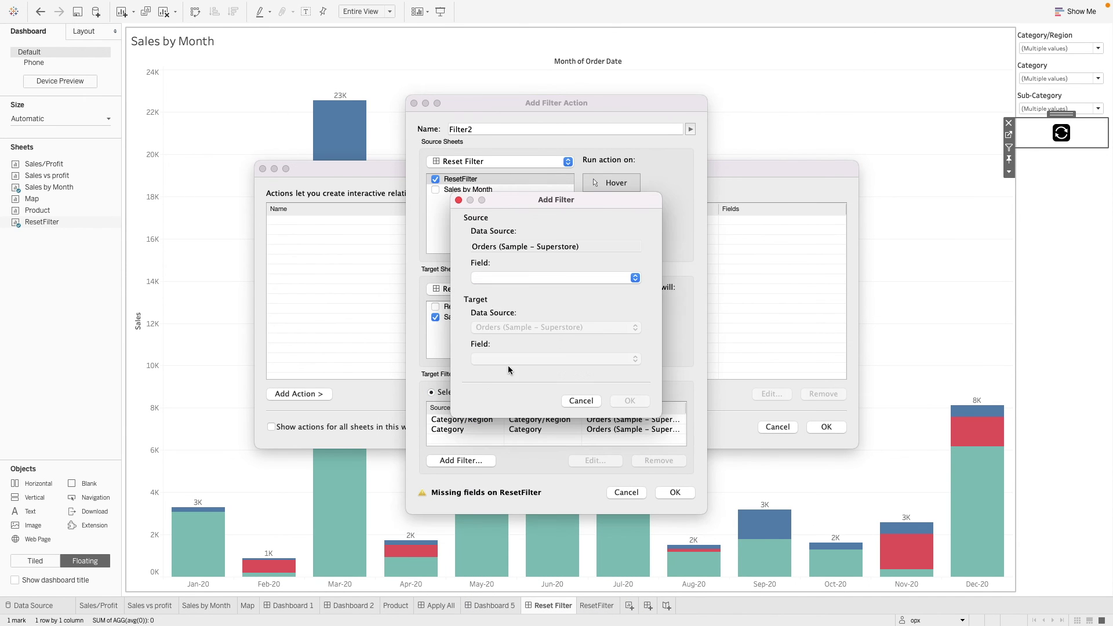
pyautogui.click(521, 276)
pyautogui.scroll(-3, 529, 576)
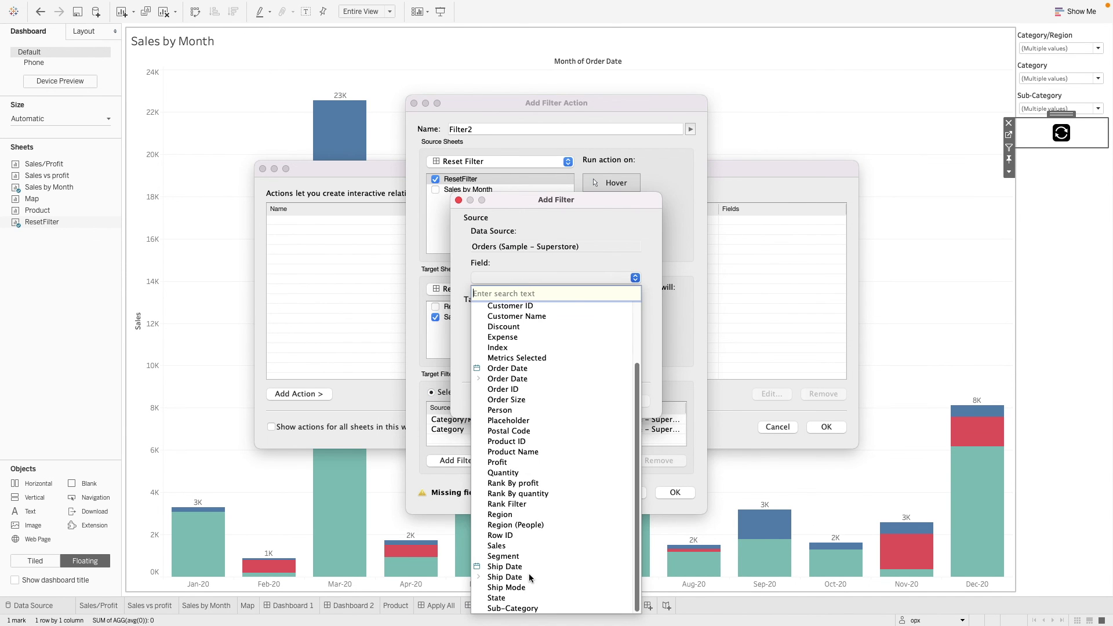
pyautogui.click(513, 608)
pyautogui.click(632, 406)
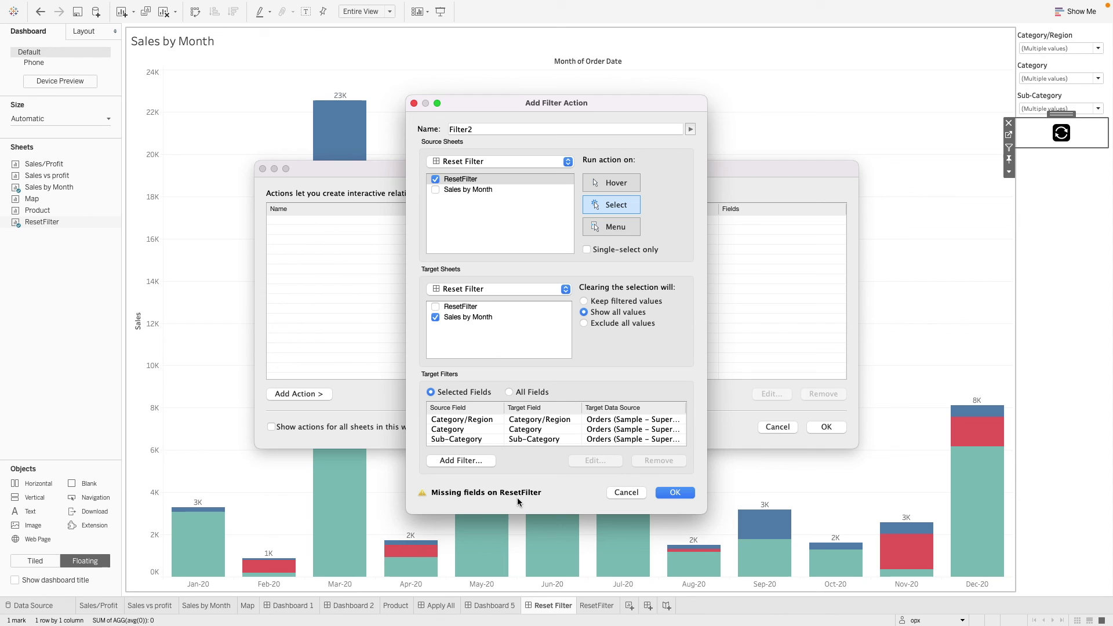
pyautogui.click(676, 492)
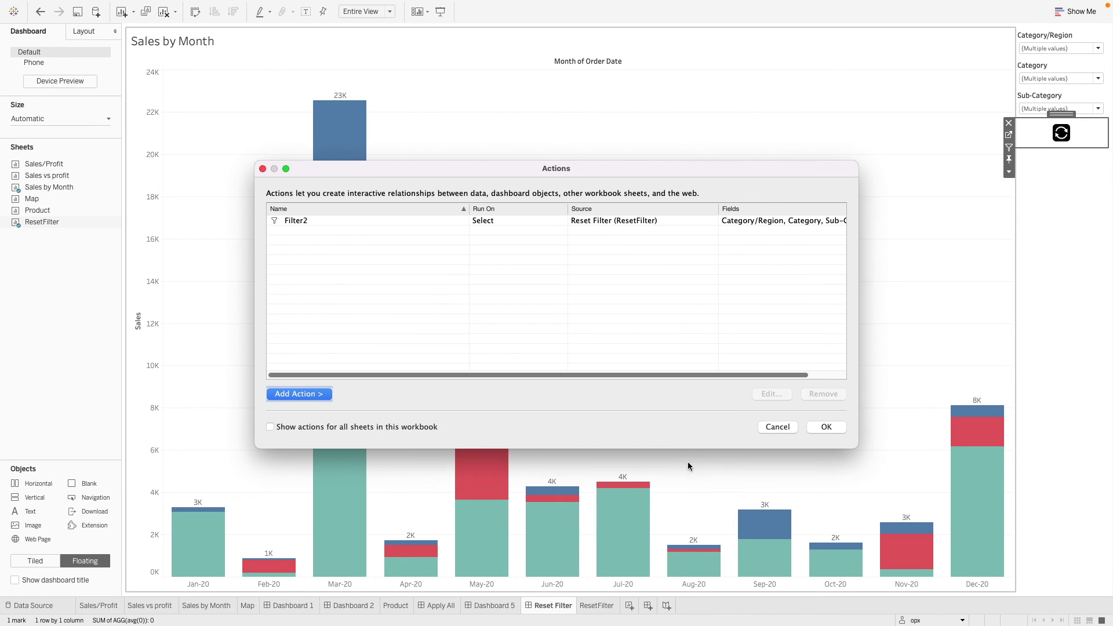
# Step: Close the Actions dialog and click the refresh icon, resetting all three filters to (All)
pyautogui.click(823, 427)
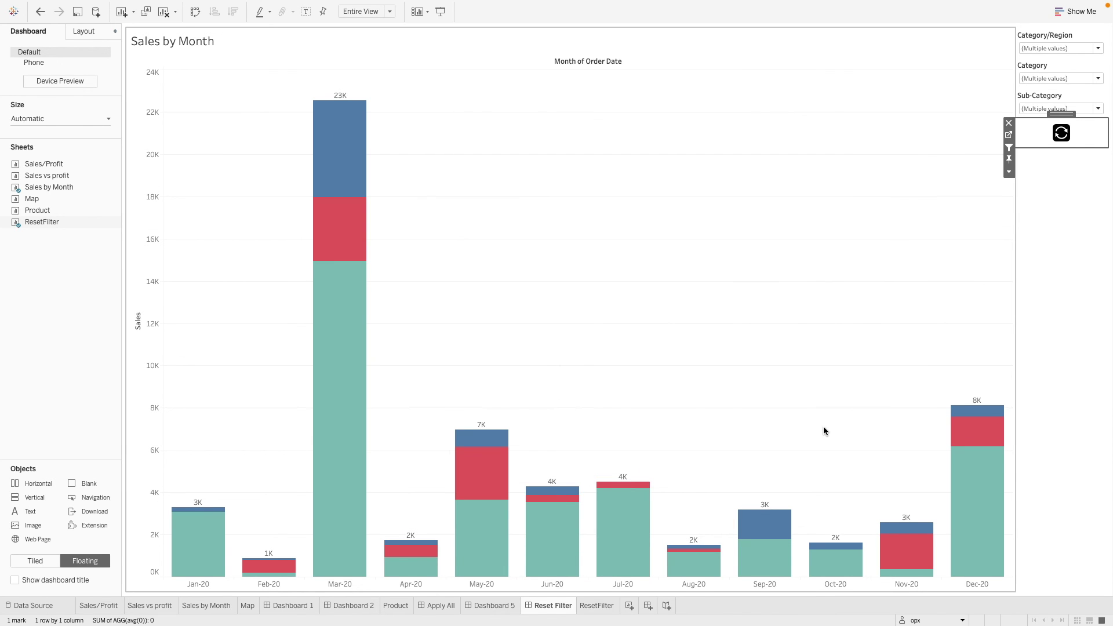
pyautogui.click(1063, 228)
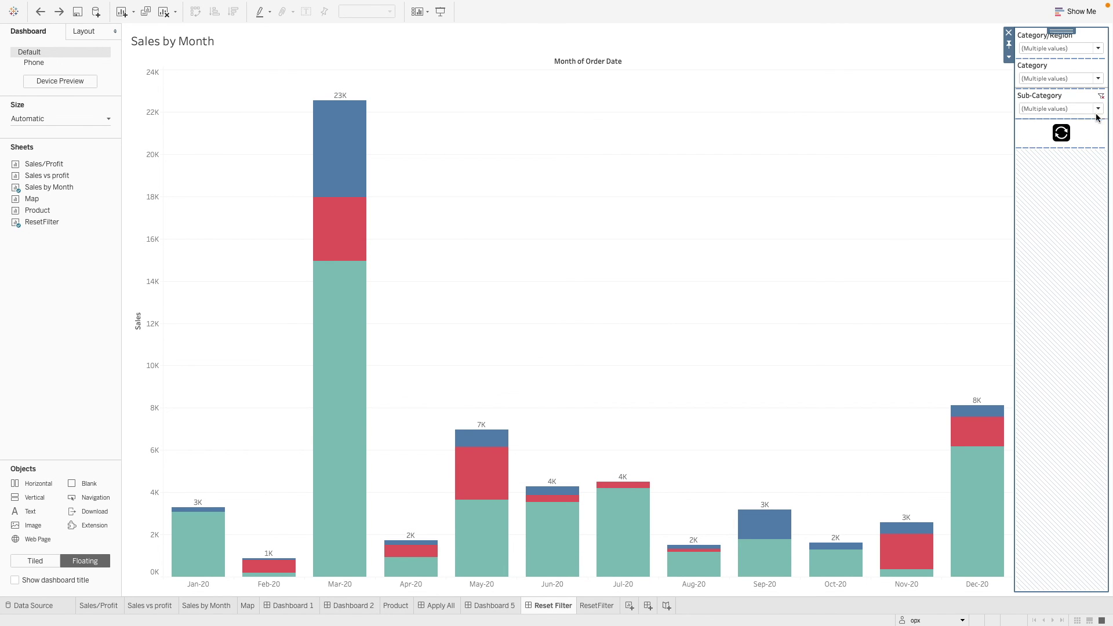
pyautogui.click(1063, 134)
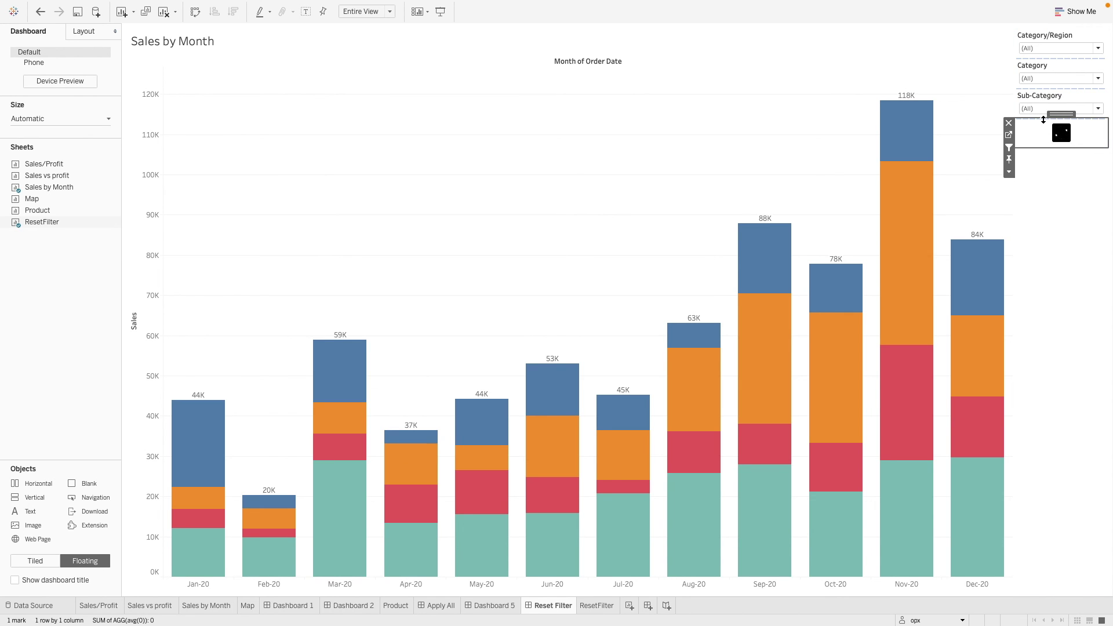